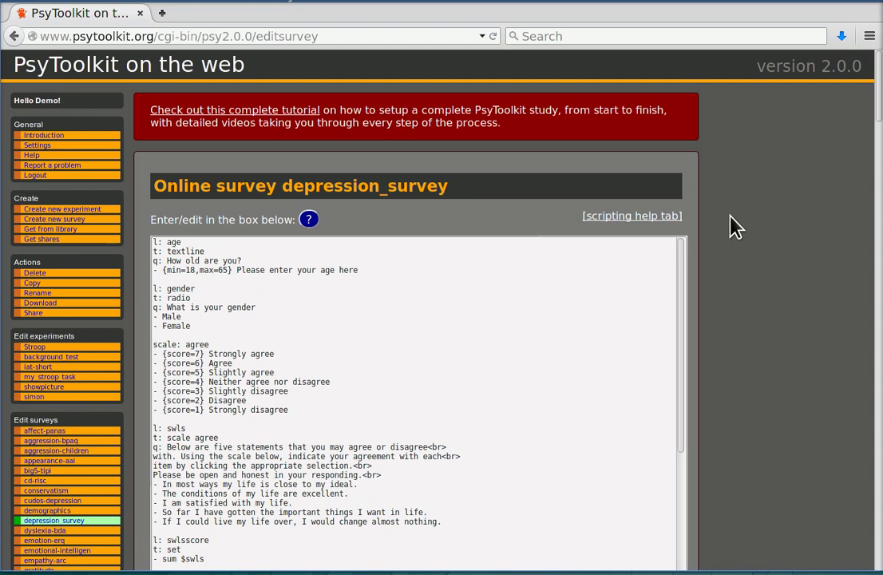
Make depression_survey accessible online in the "Study is being designed" mode and apply the survey status change
scroll(735, 227, "down", 10)
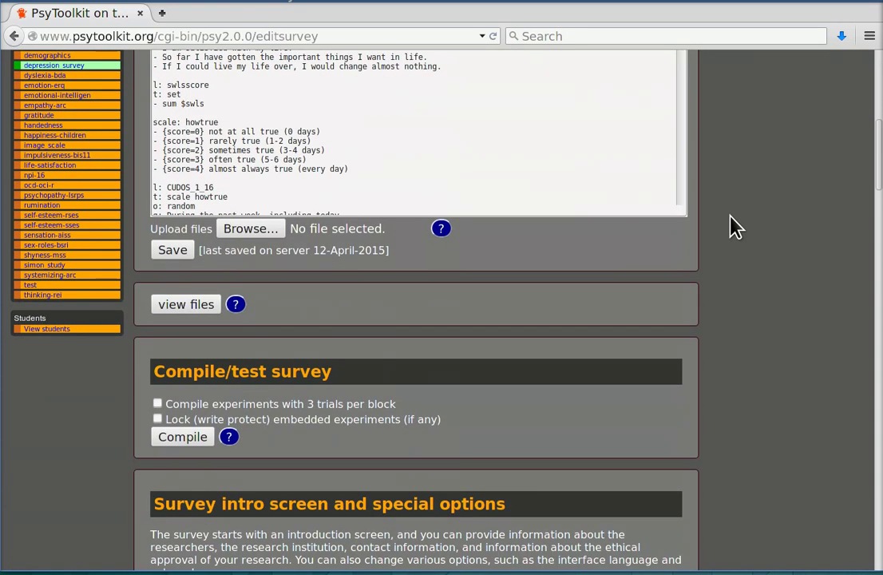
scroll(735, 228, "down", 20)
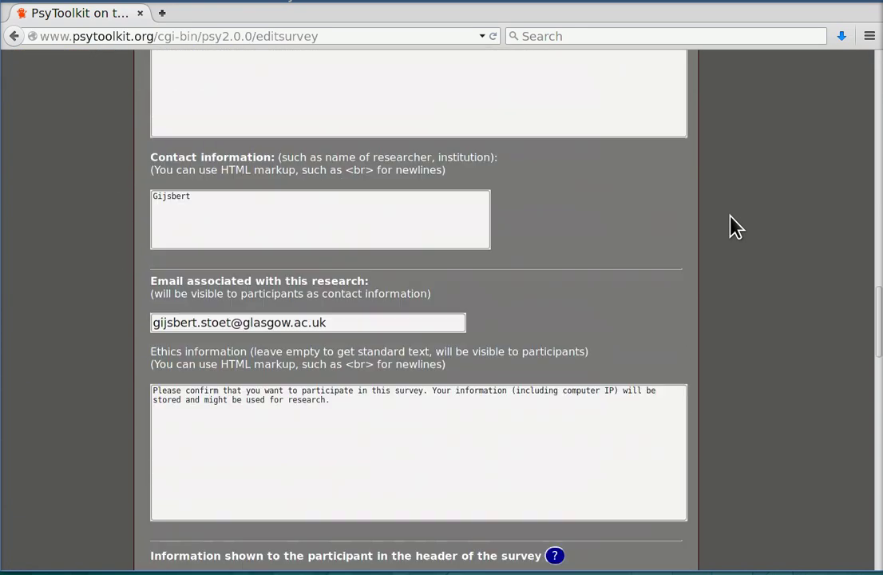
scroll(735, 228, "down", 20)
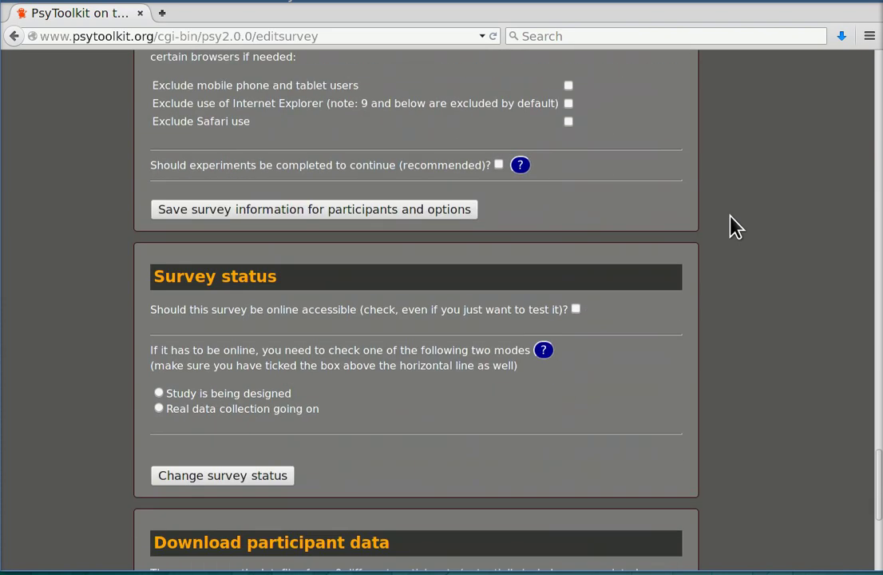
scroll(735, 227, "down", 2)
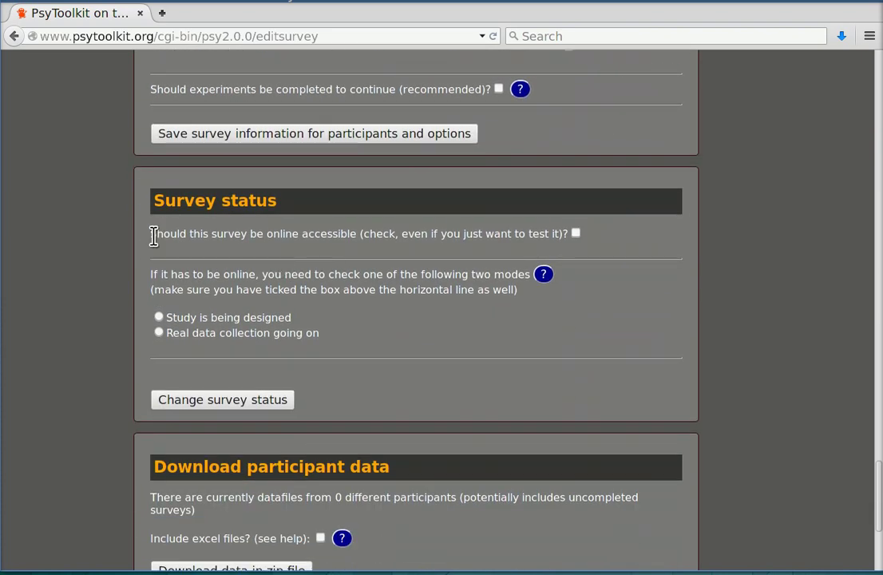
left_click_drag(153, 236, 365, 233)
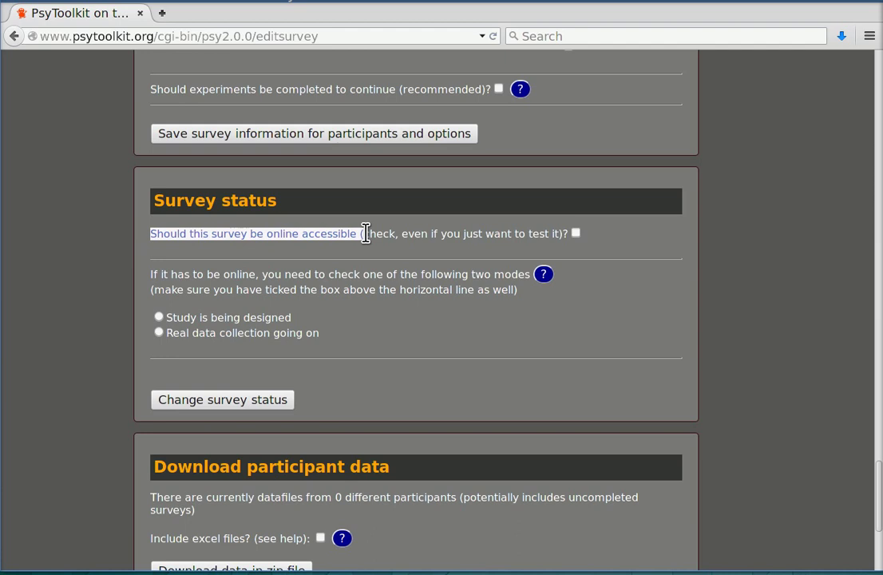
left_click(603, 252)
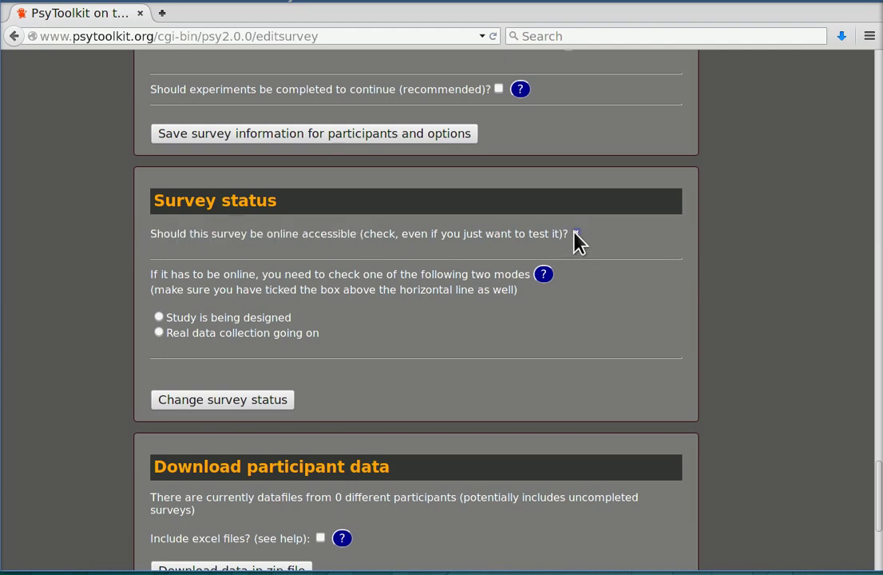
left_click(576, 233)
left_click(244, 401)
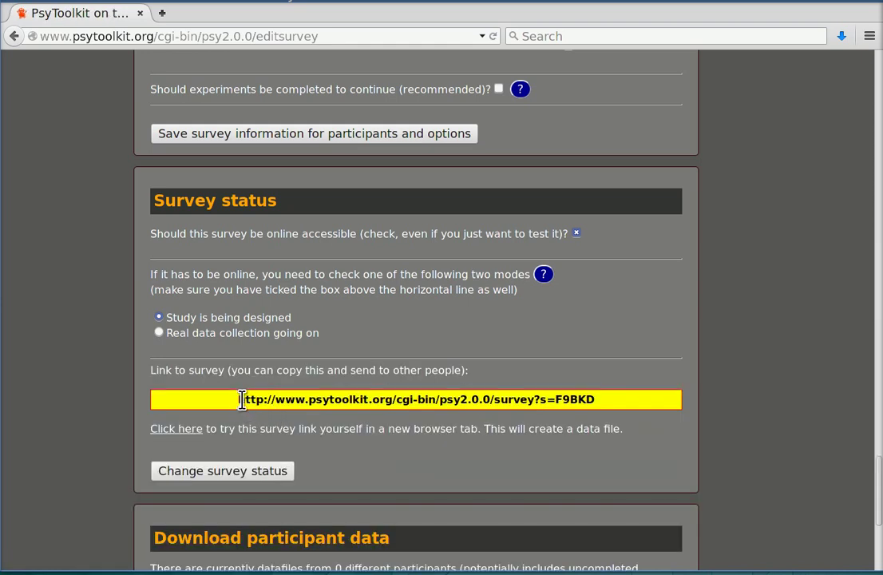
Open the survey link in a new browser tab, accept the study conditions and start the survey
left_click_drag(240, 400, 613, 410)
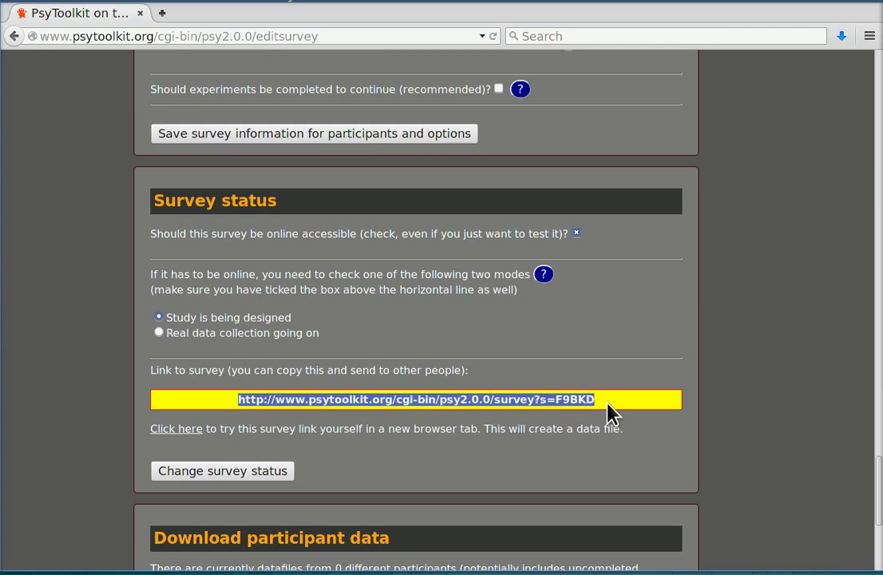
left_click(192, 431)
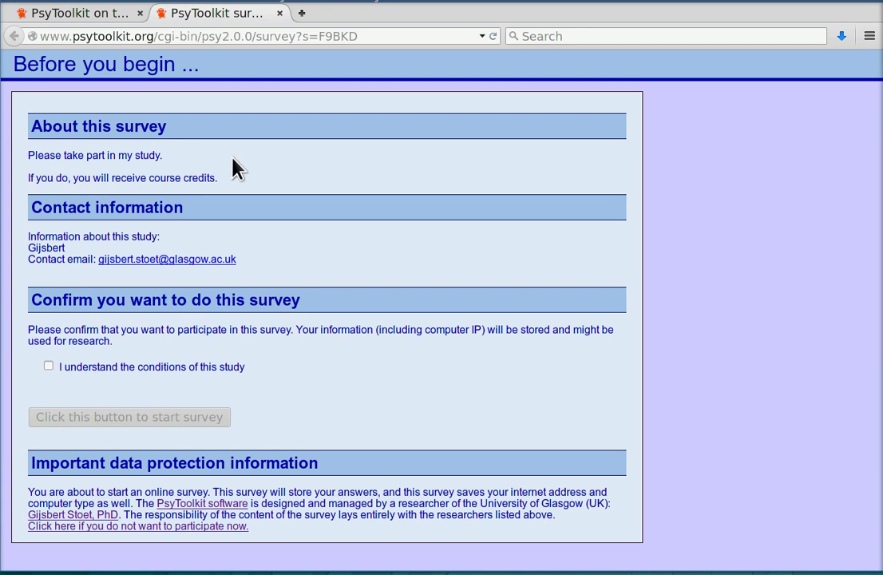
left_click(49, 367)
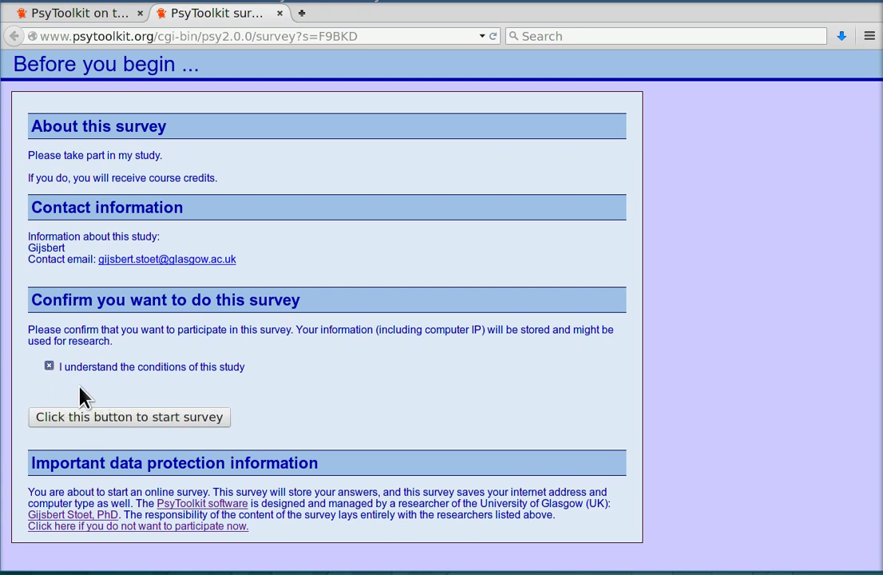
left_click(204, 424)
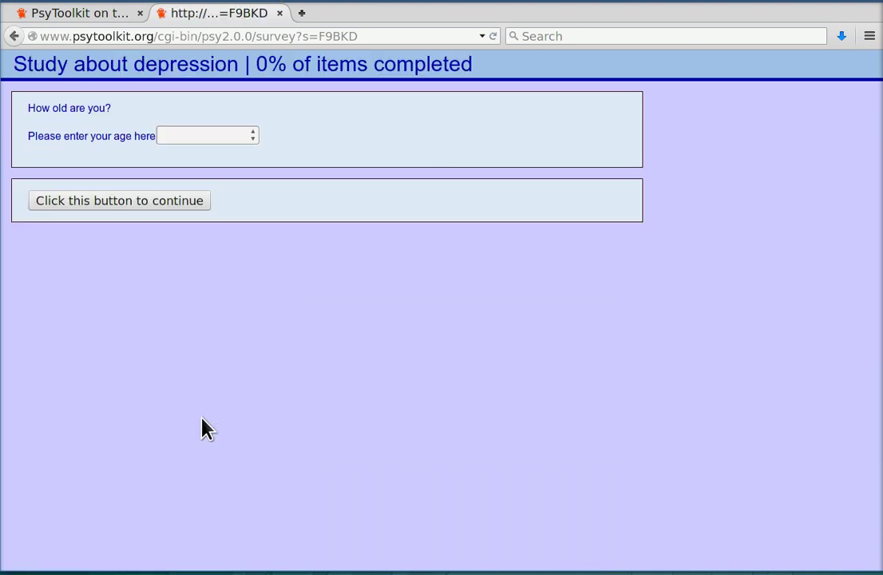
Try to submit an age of 10 for the "How old are you?" question
left_click(212, 134)
type("10")
key("Return")
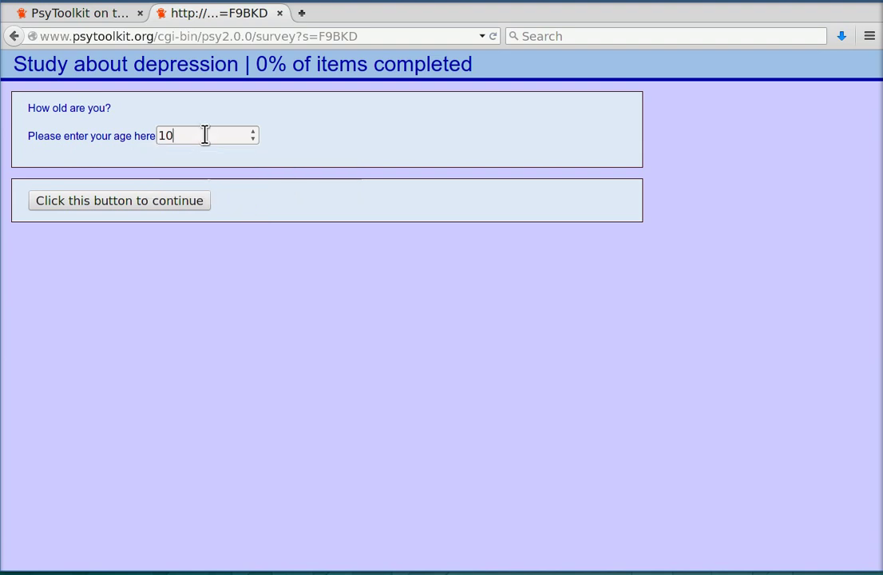
Submit 18 as the age and answer the gender question with Male
left_click_drag(205, 134, 130, 125)
type("18")
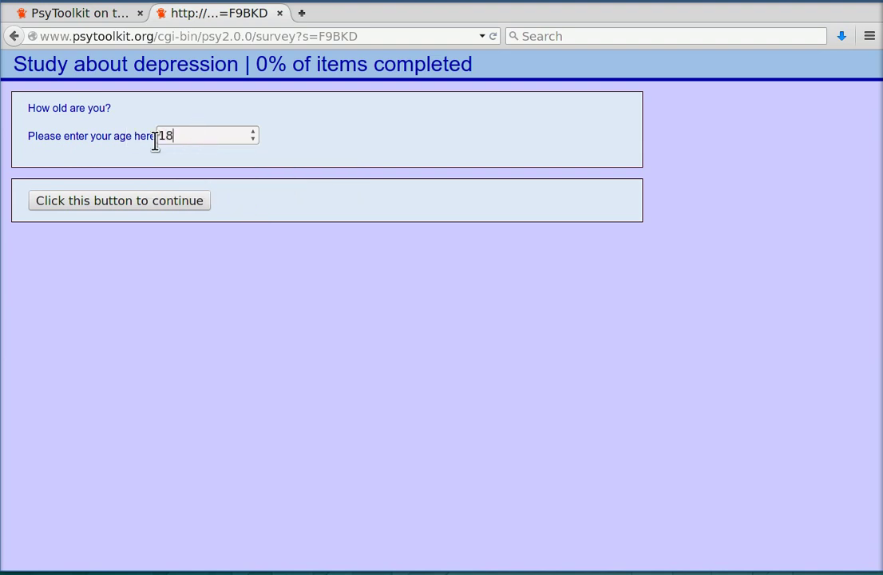
left_click(174, 204)
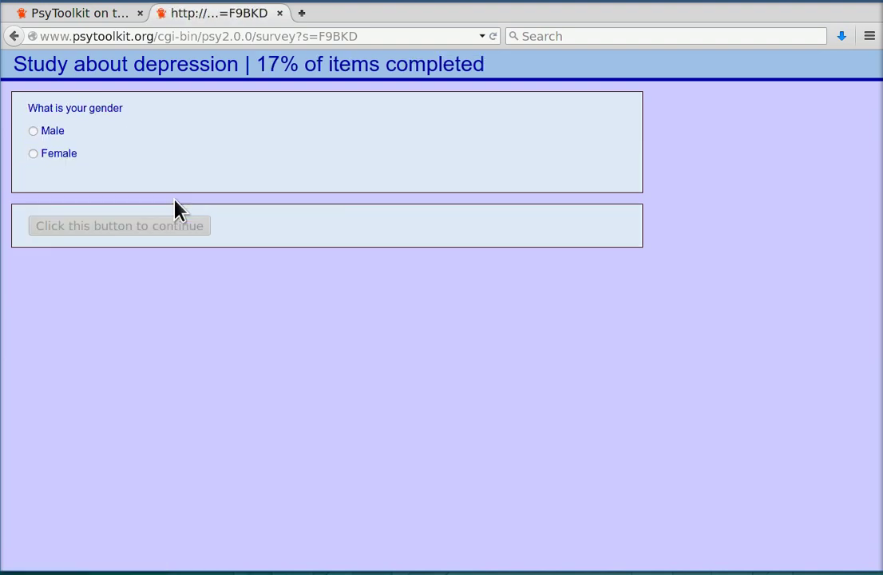
left_click(56, 134)
left_click(102, 229)
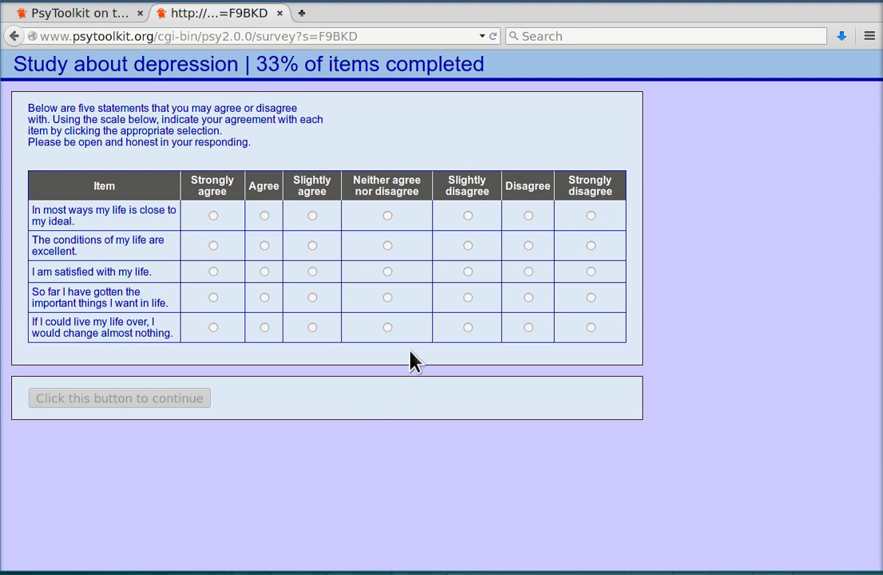
Rate the first two life statements "Neither agree nor disagree", the following two "Slightly disagree" and the last "Disagree", and submit the page
left_click(388, 216)
left_click(388, 246)
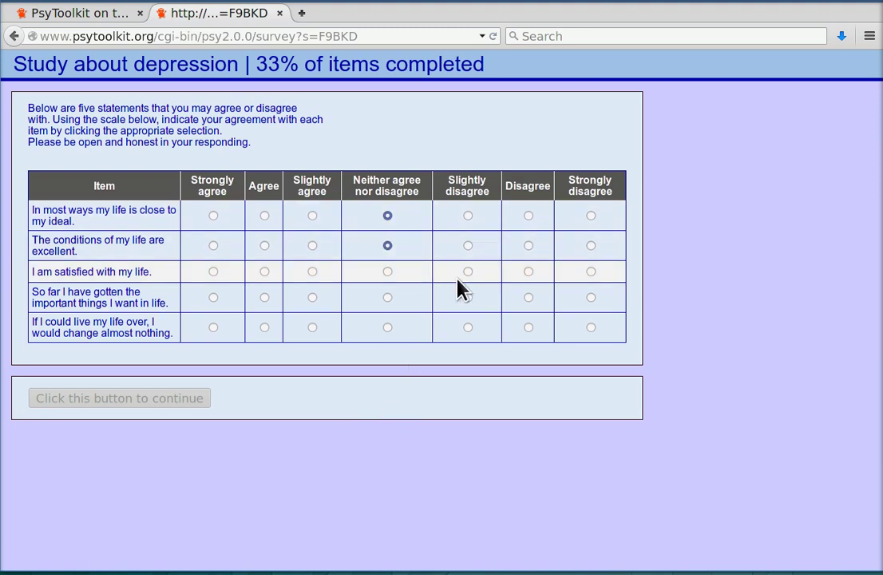
left_click(468, 273)
left_click(469, 300)
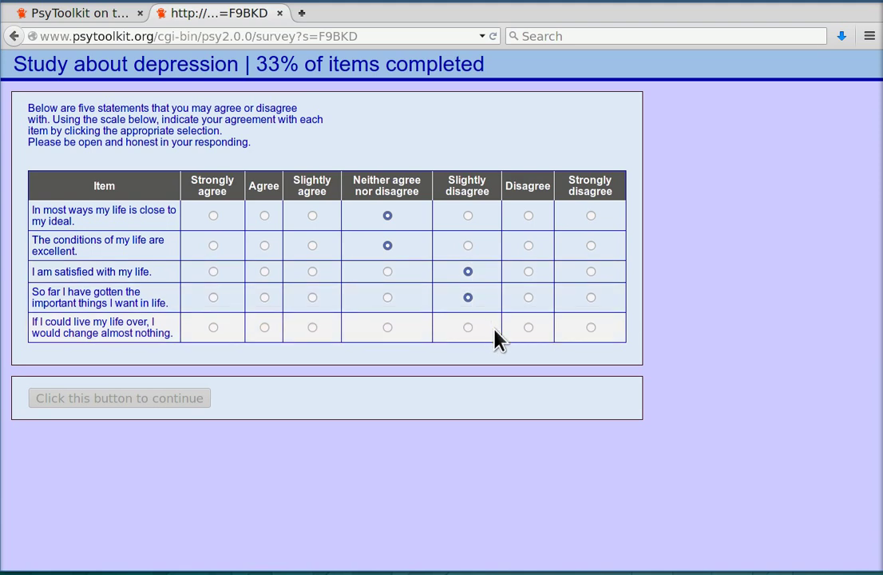
left_click(528, 327)
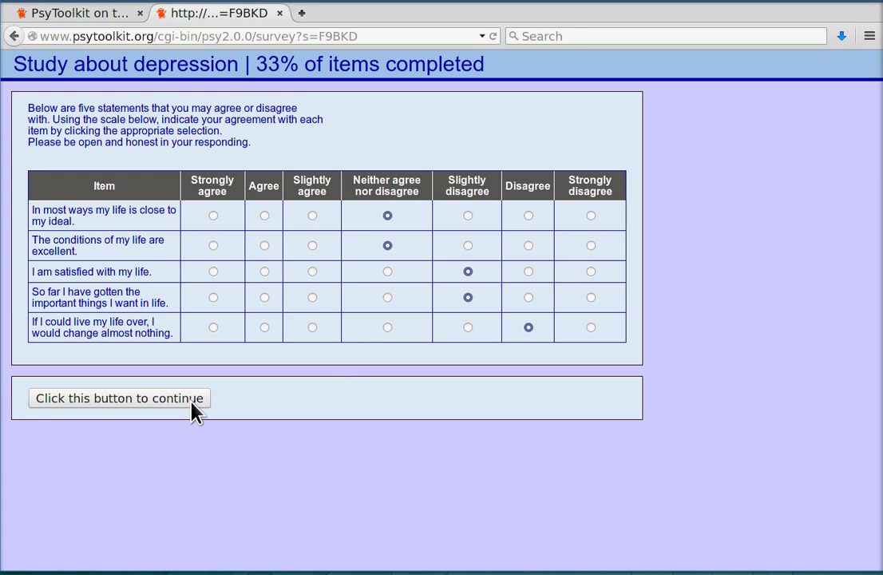
left_click(160, 407)
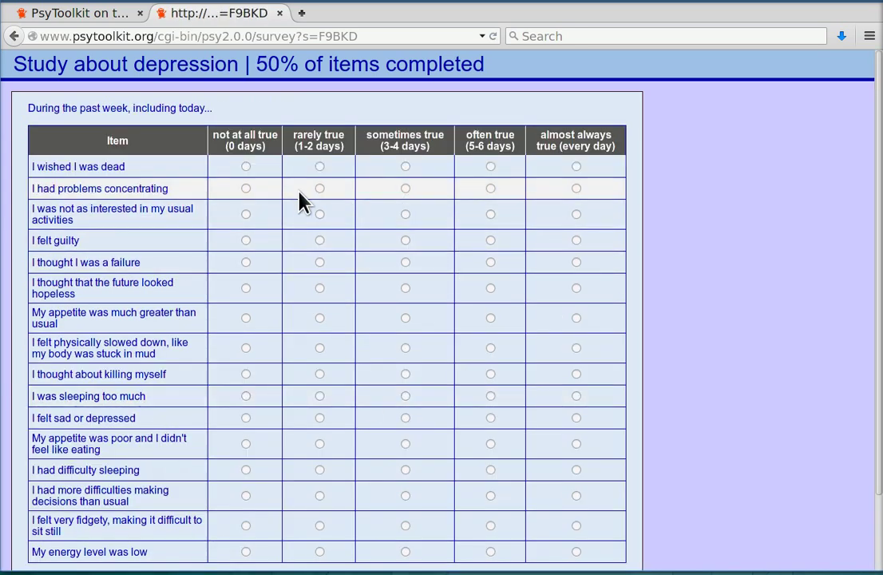
Rate all sixteen past-week symptom statements as "sometimes true (3-4 days)" and submit the page
scroll(298, 199, "down", 2)
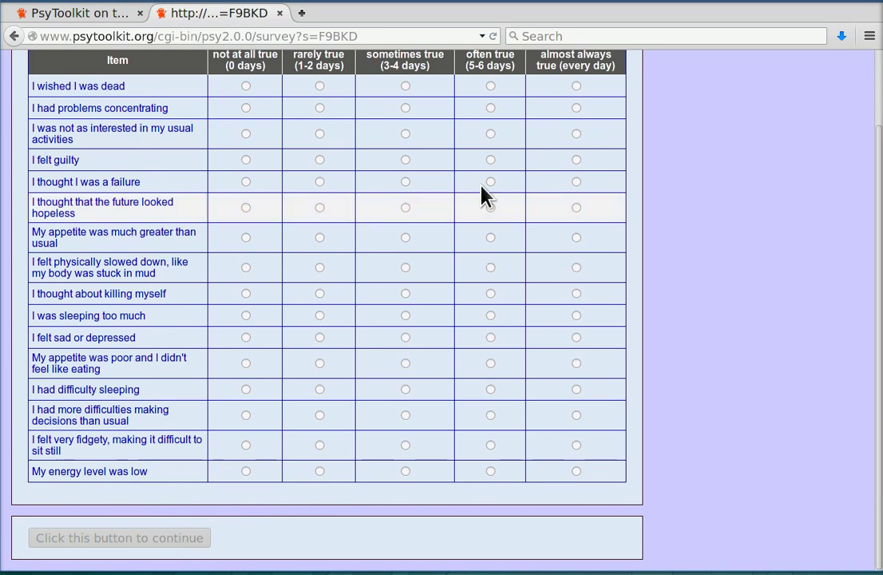
scroll(467, 181, "up", 1)
left_click(405, 124)
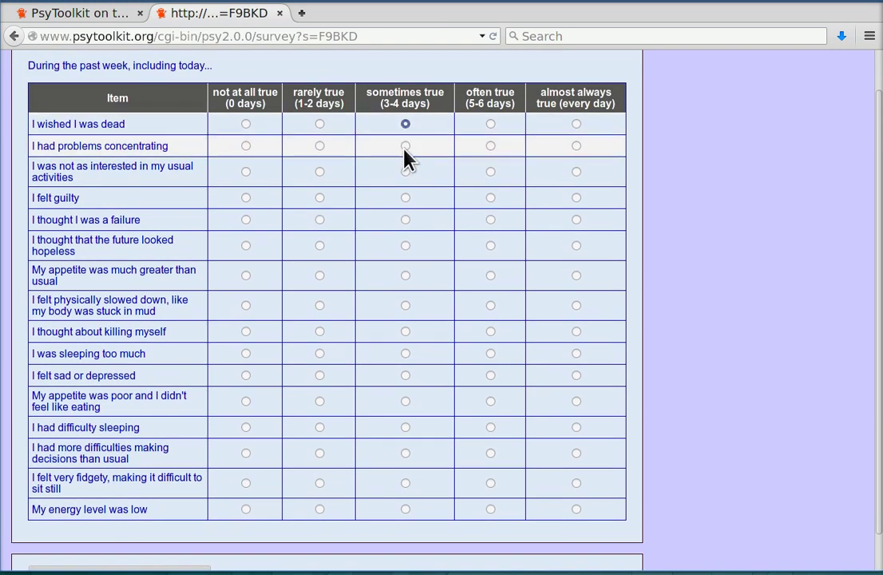
left_click(405, 145)
left_click(405, 171)
left_click(404, 197)
left_click(406, 220)
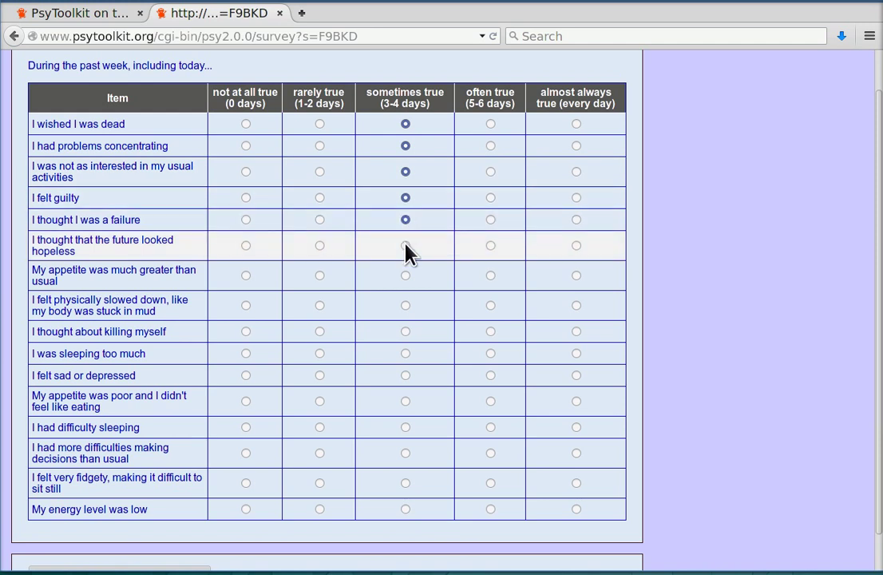
left_click(406, 245)
left_click(406, 275)
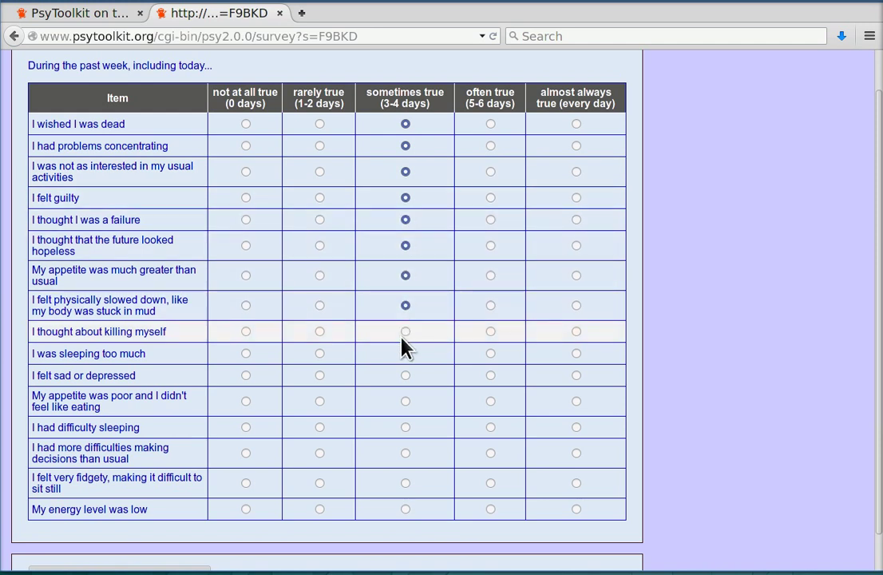
left_click(405, 332)
left_click(405, 353)
left_click(404, 375)
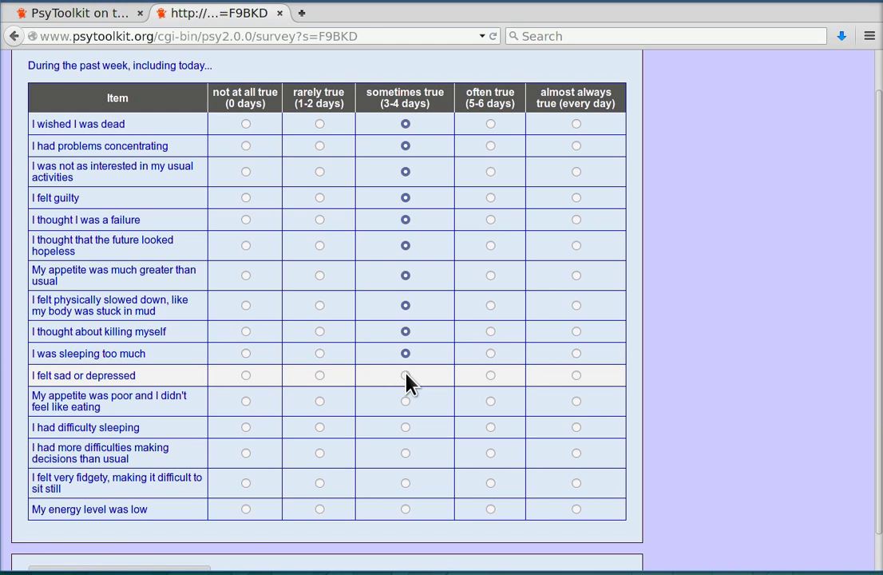
left_click(405, 401)
left_click(405, 427)
left_click(406, 453)
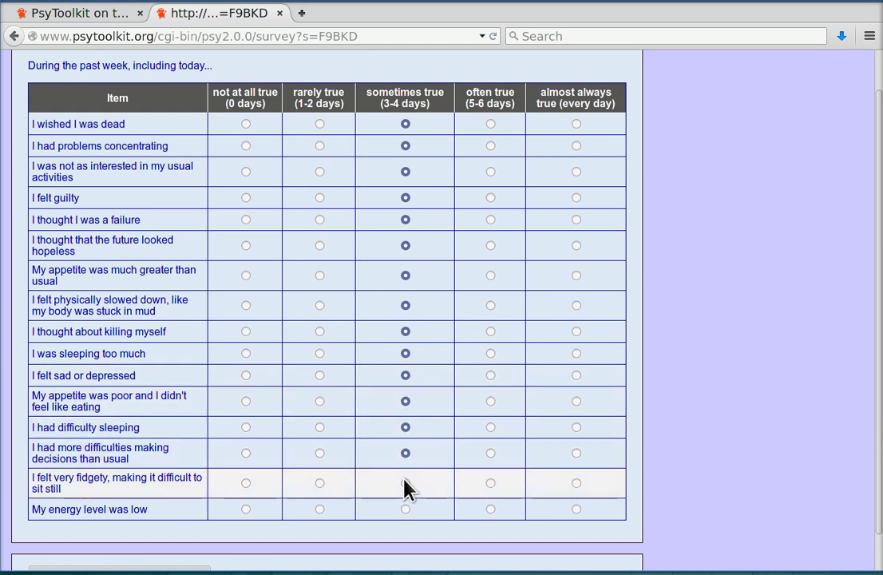
left_click(405, 484)
left_click(407, 510)
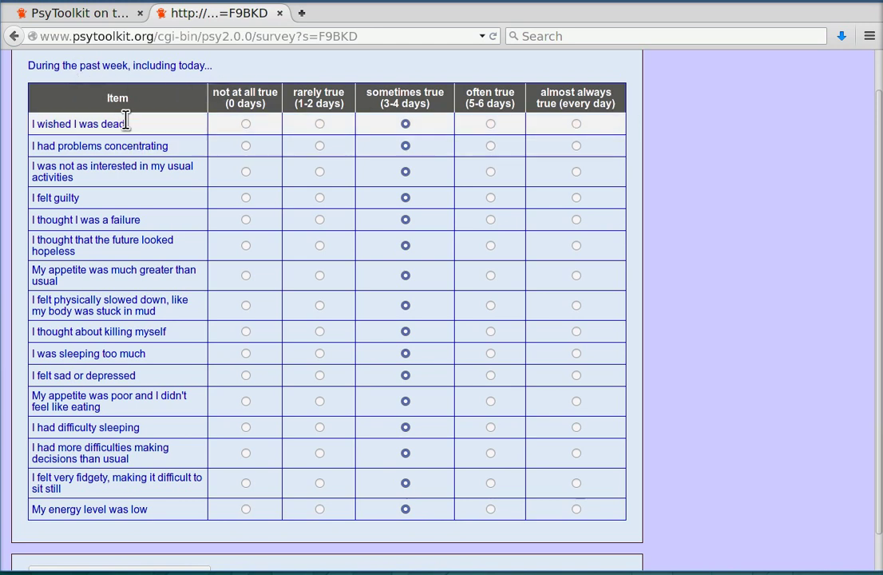
scroll(217, 336, "down", 1)
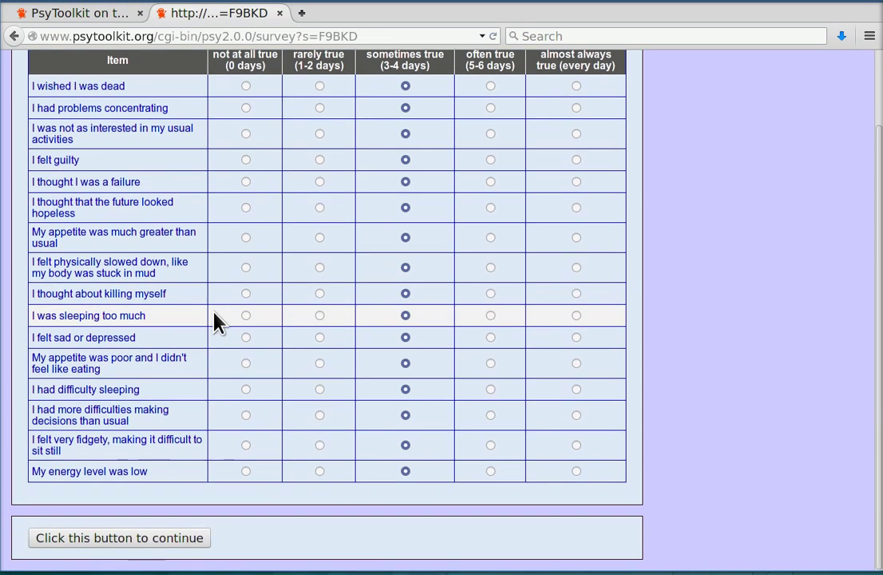
left_click(189, 545)
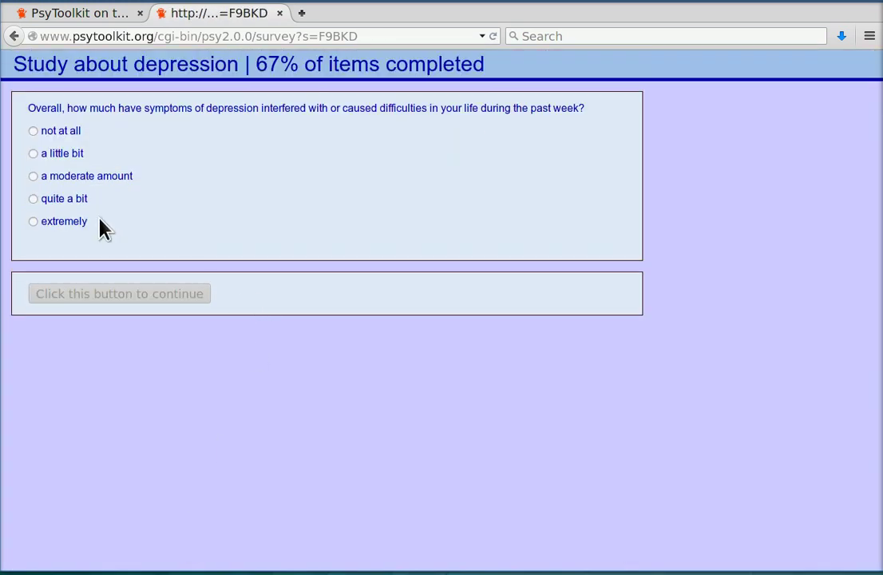
Answer the symptom interference question with "a moderate amount" and the quality of life question with "the good and bad parts are about equal", submitting both
left_click(74, 177)
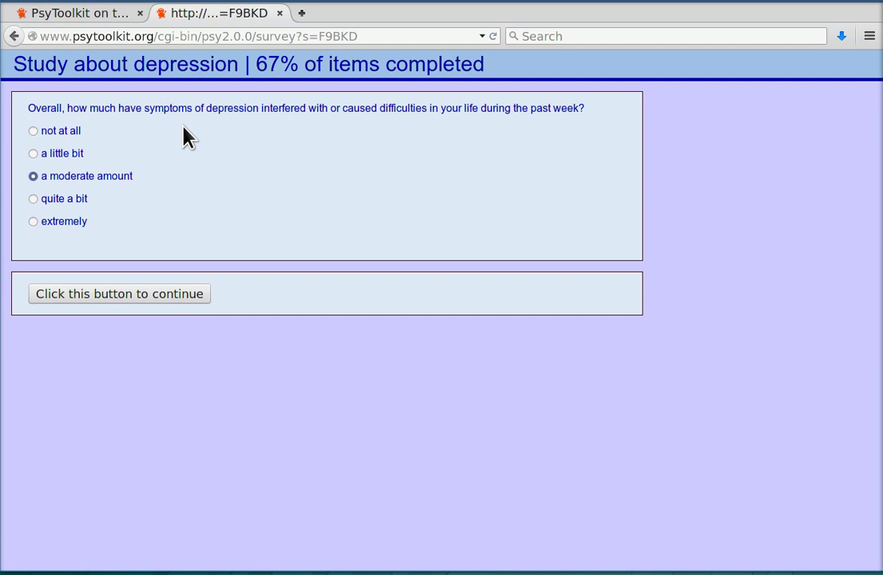
left_click(108, 296)
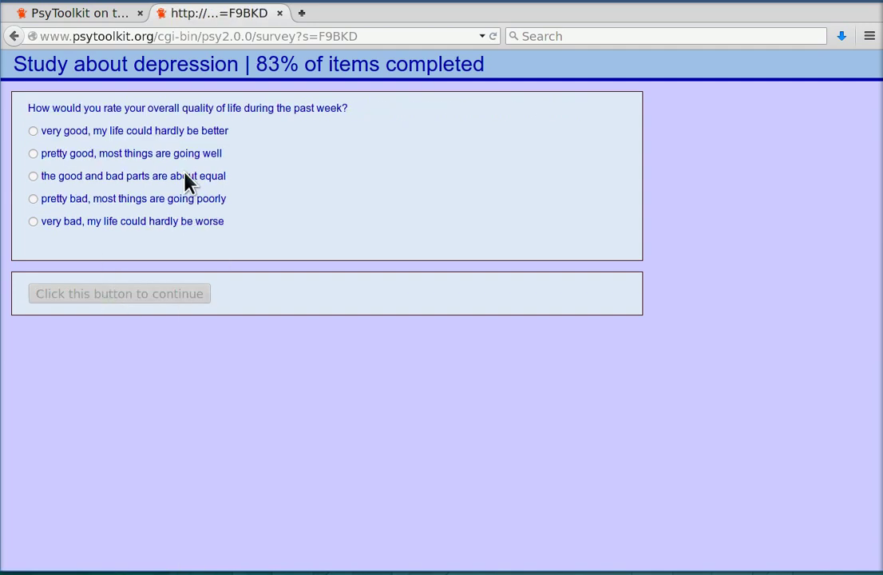
left_click(187, 183)
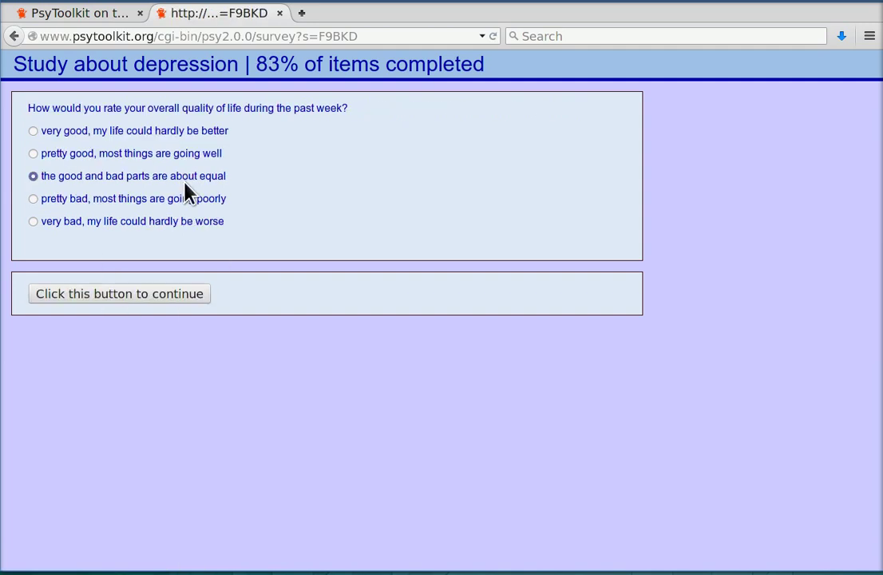
left_click(176, 302)
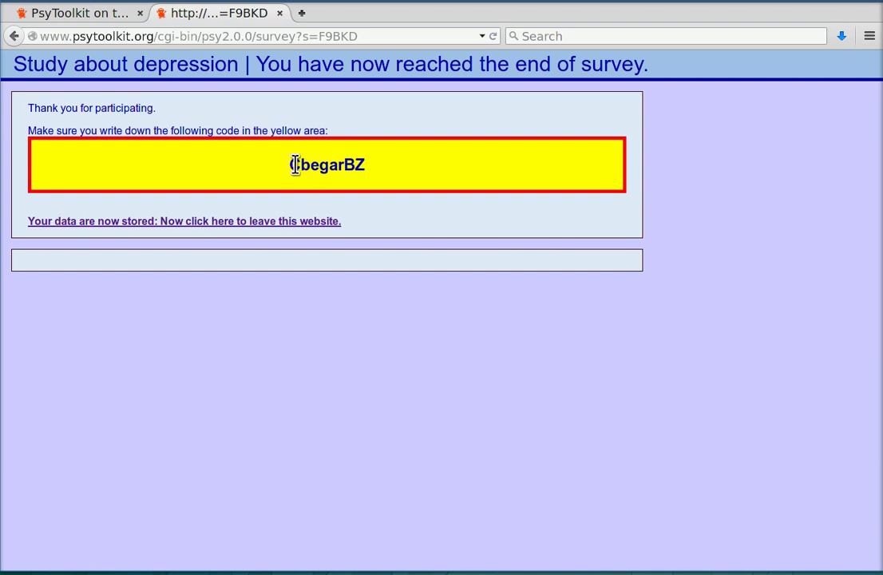
Highlight the participation code on the survey's end page, clear the selection and leave the survey website
double_click(307, 165)
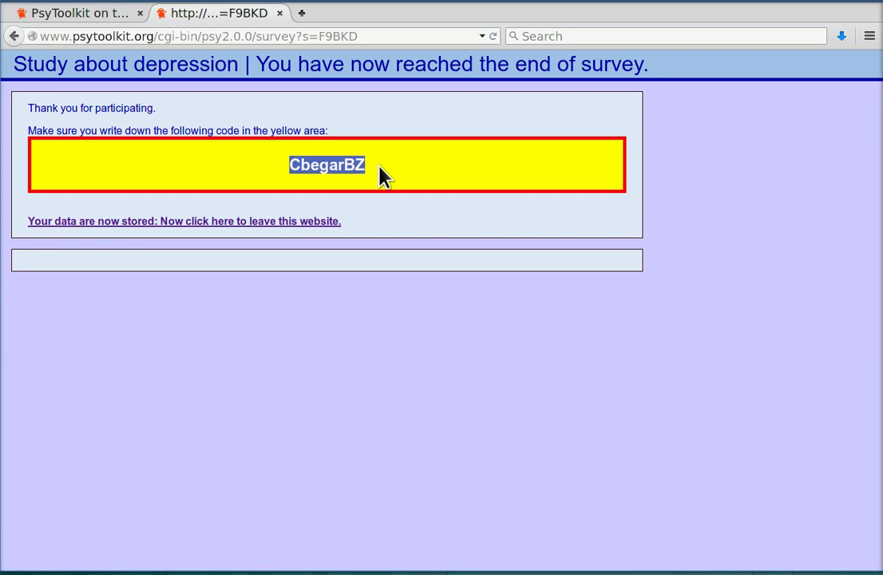
left_click(380, 181)
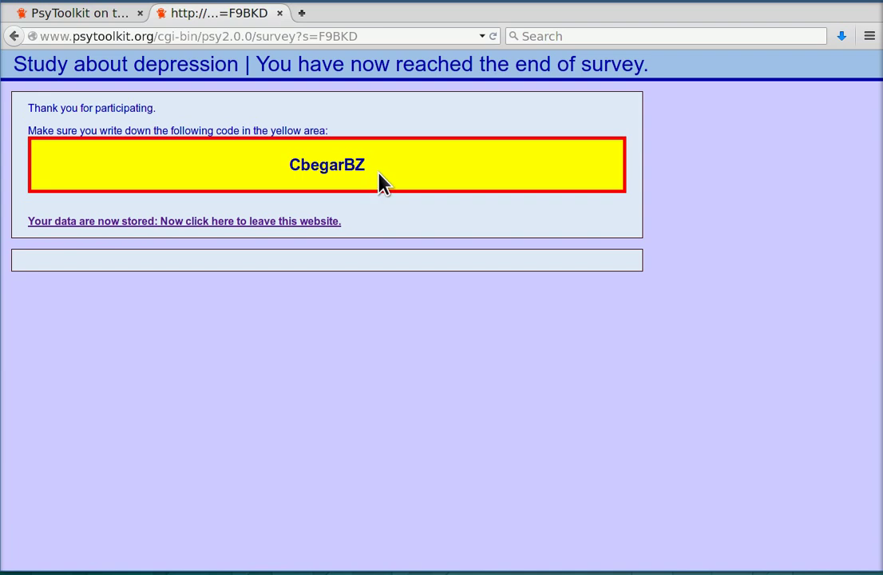
left_click(307, 223)
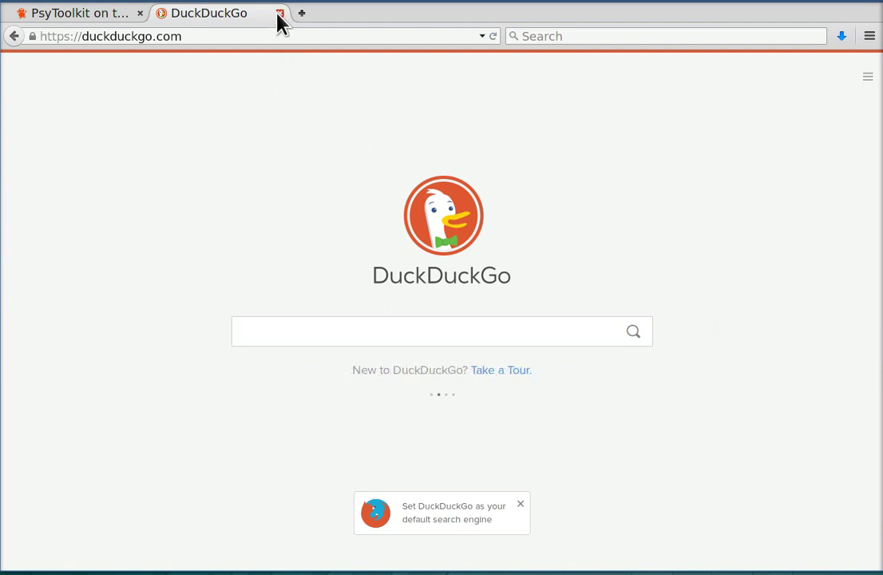
Return to the PsyToolkit survey editor, reopen depression_survey and highlight the number of participants in the participant data download section
left_click(90, 13)
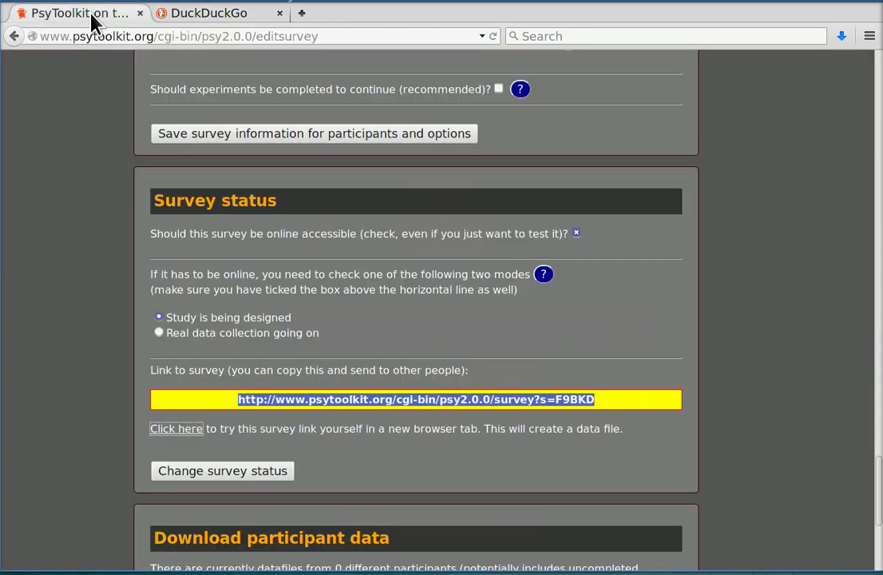
left_click(86, 272)
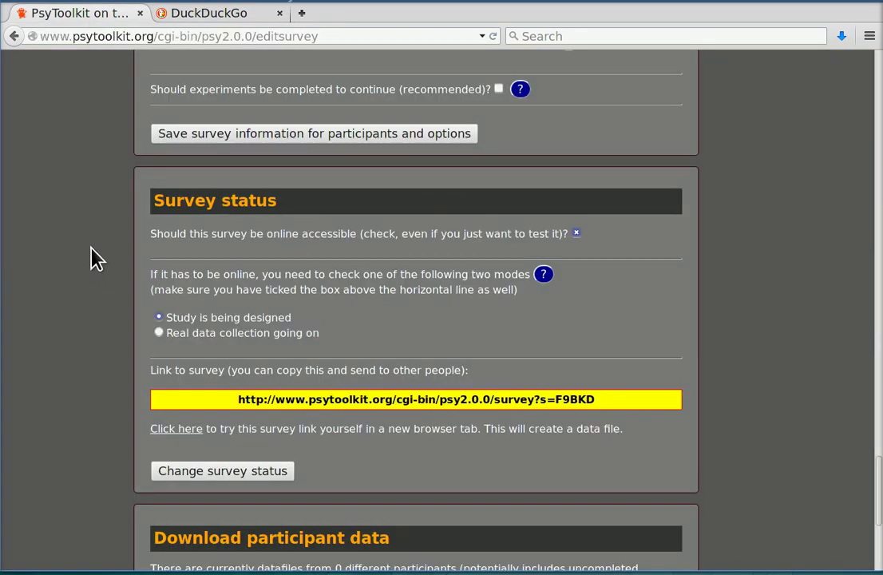
scroll(72, 177, "up", 15)
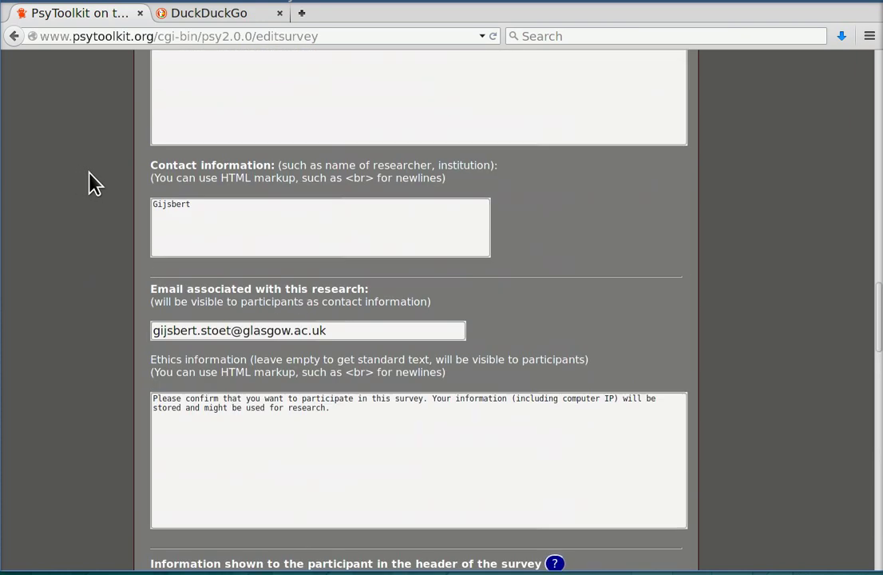
scroll(92, 182, "up", 15)
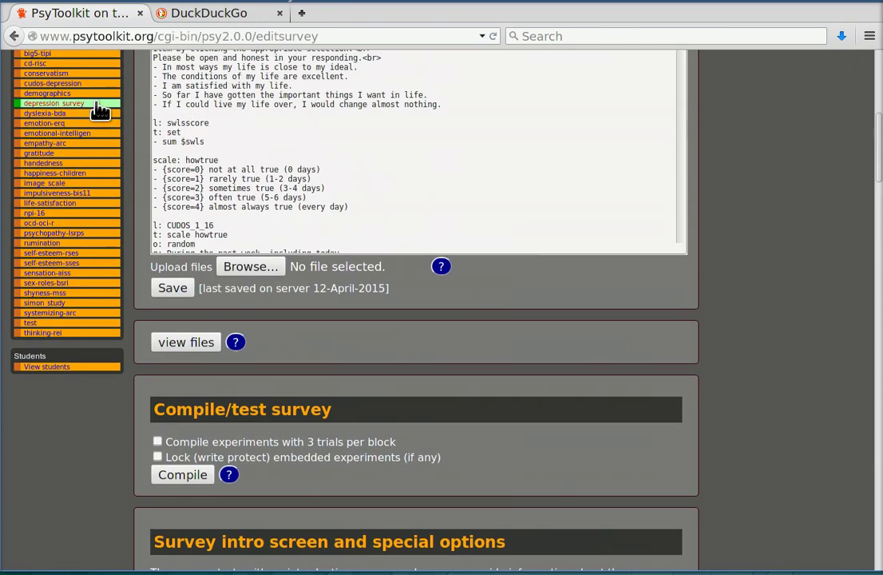
left_click(100, 110)
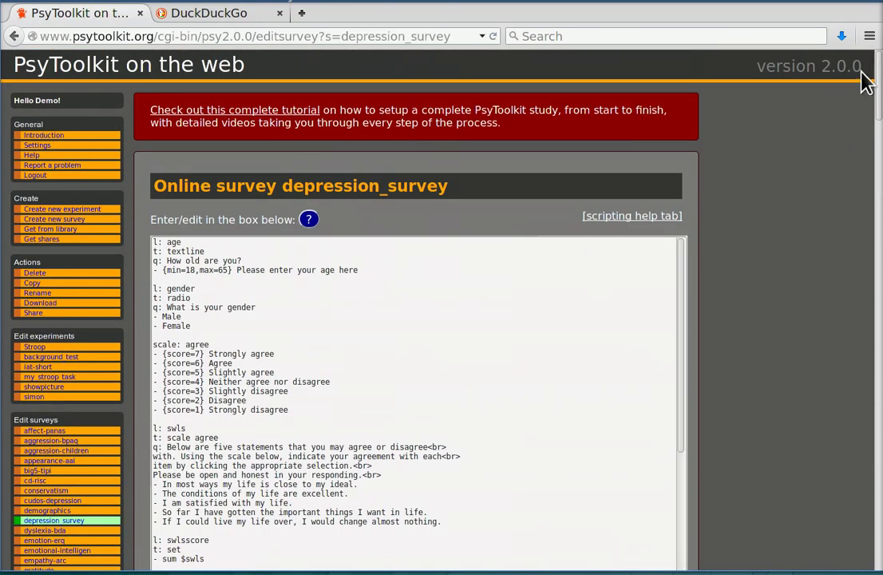
left_click_drag(878, 84, 876, 528)
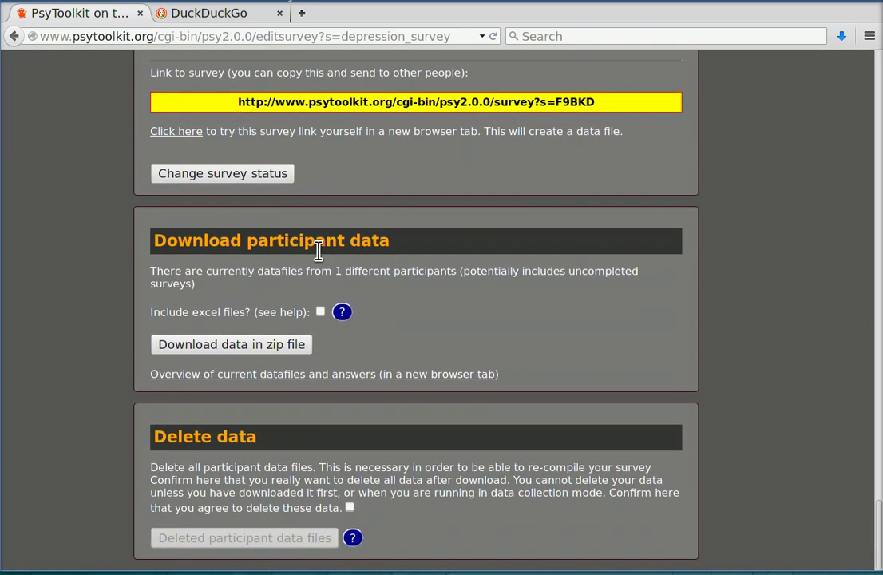
left_click_drag(335, 276, 459, 282)
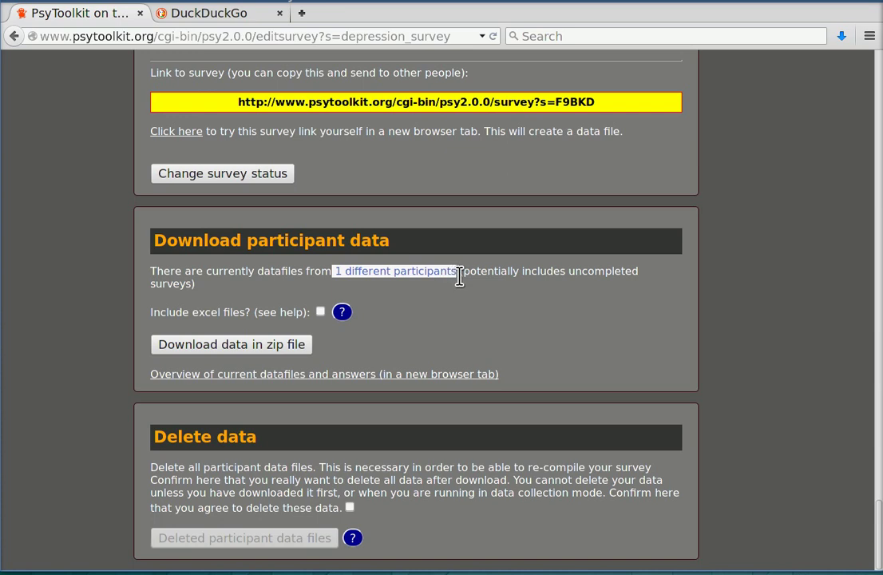
Download the participant data as a zip file with Excel files included and open it with Archive Manager
left_click(419, 314)
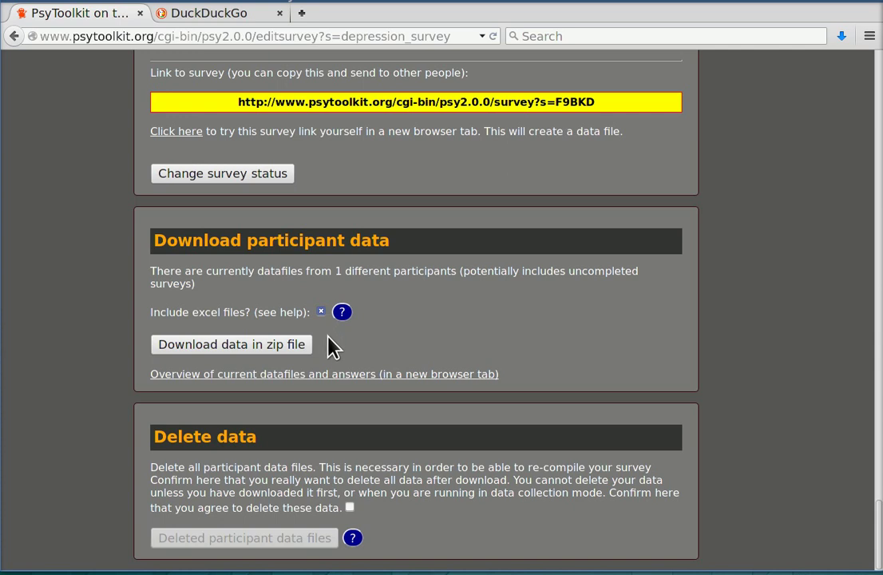
left_click(237, 346)
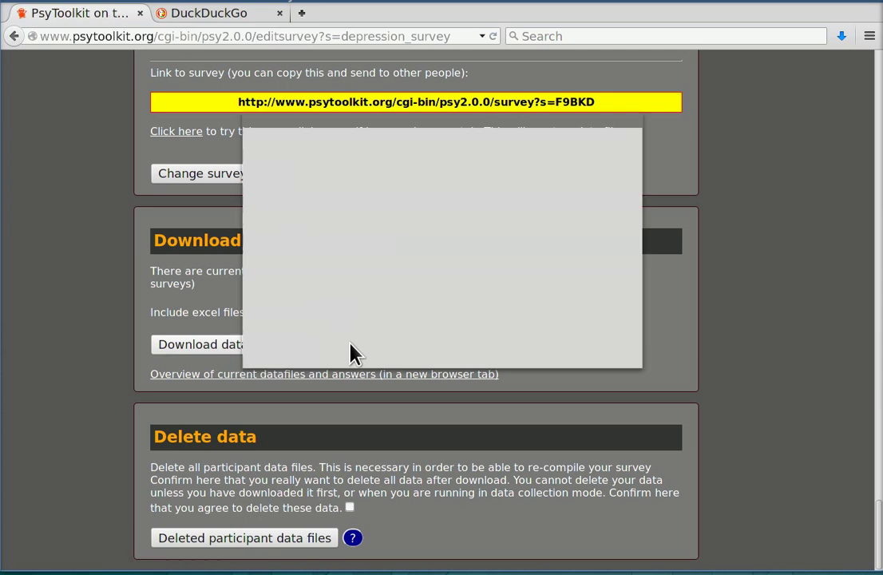
left_click_drag(384, 124, 399, 136)
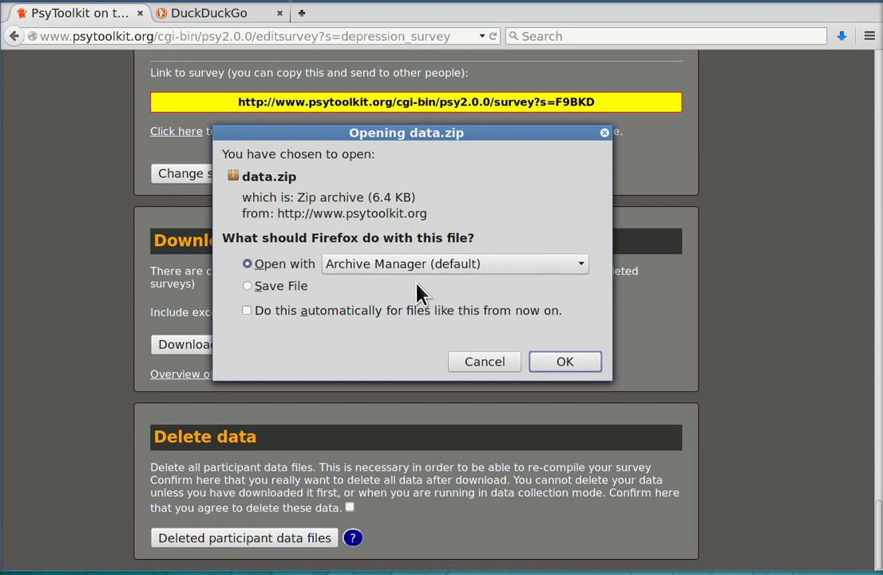
left_click(559, 364)
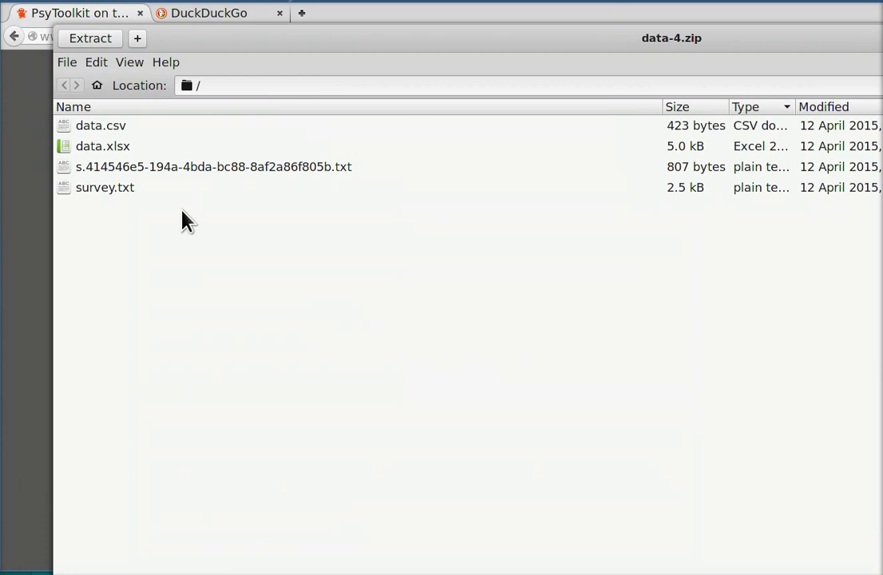
Look through the archive's files one by one: data.csv, data.xlsx, the participant's text file and survey.txt
left_click(126, 130)
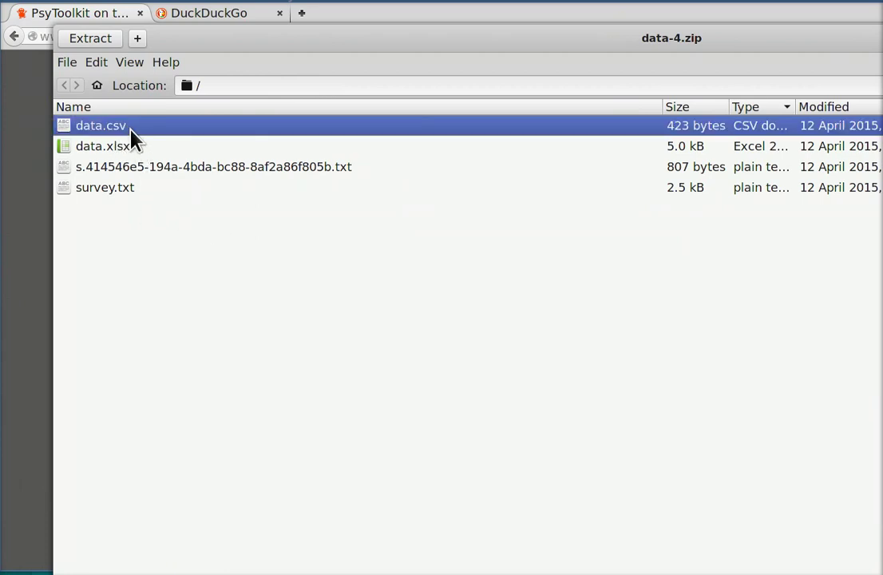
left_click(133, 149)
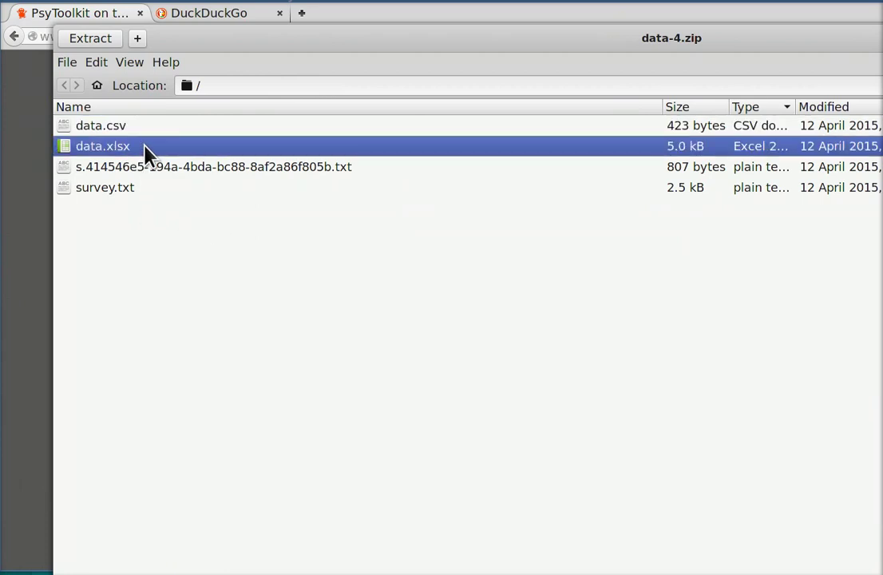
left_click(143, 130)
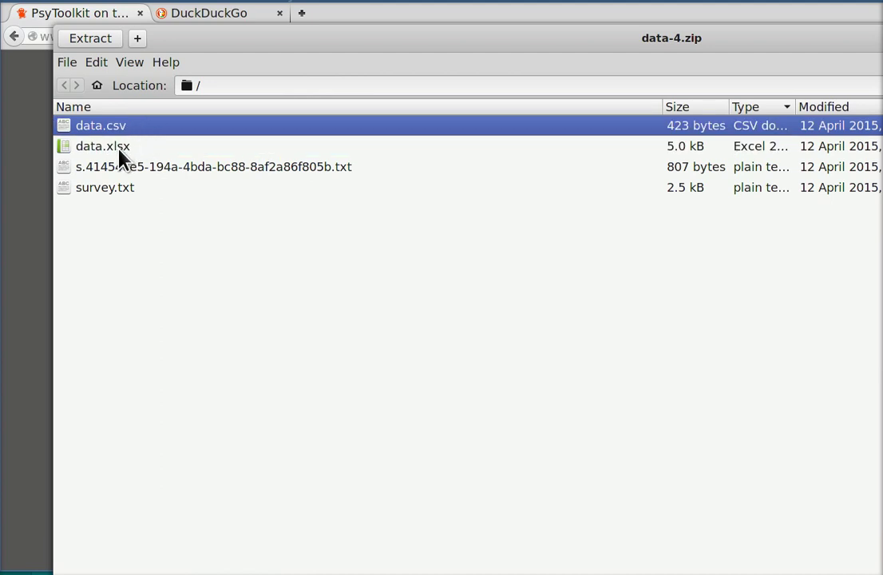
left_click(124, 151)
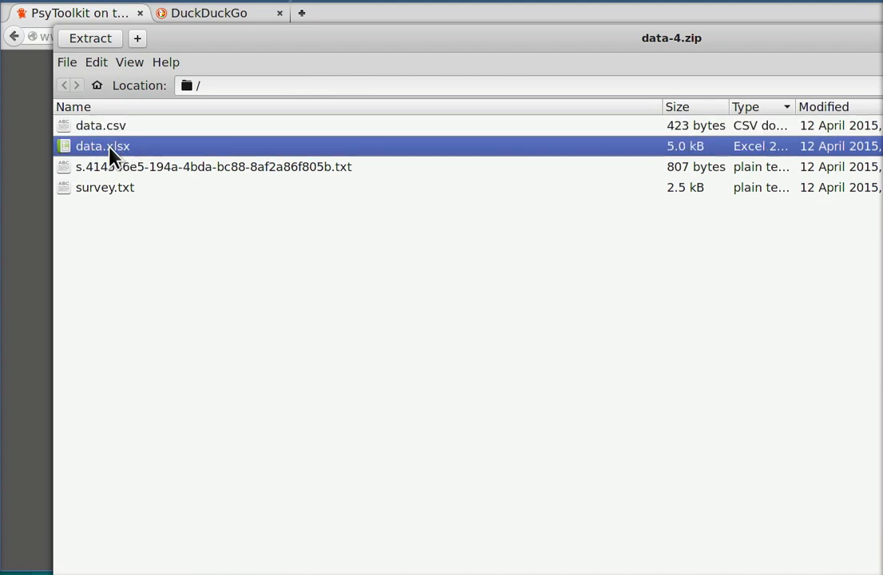
left_click(157, 174)
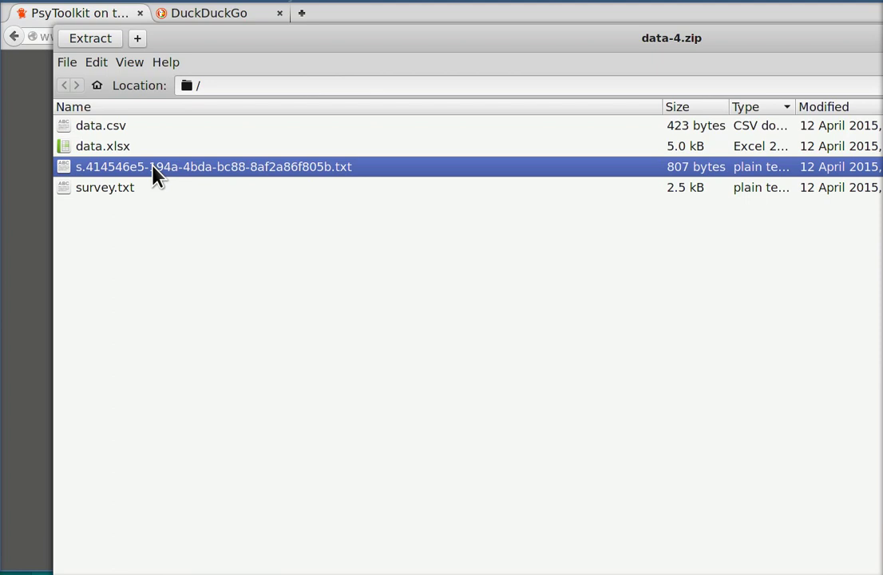
left_click(118, 196)
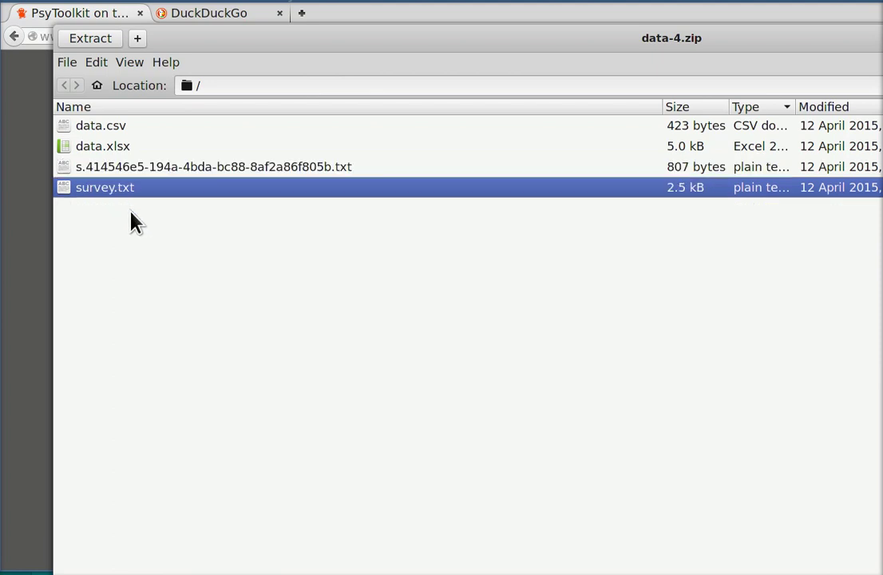
Open data.xlsx from the archive in LibreOffice Calc and select the participant's entire data row to examine the answers
left_click(103, 155)
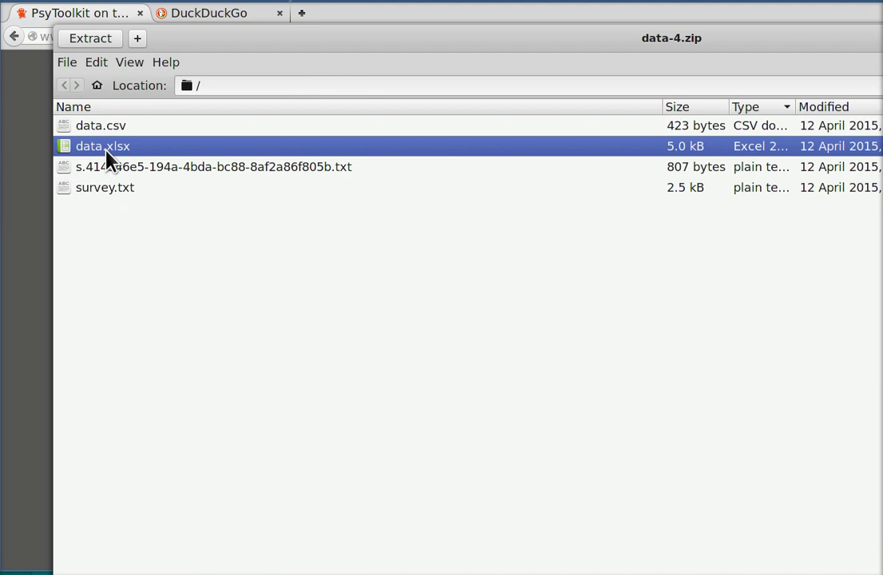
double_click(103, 150)
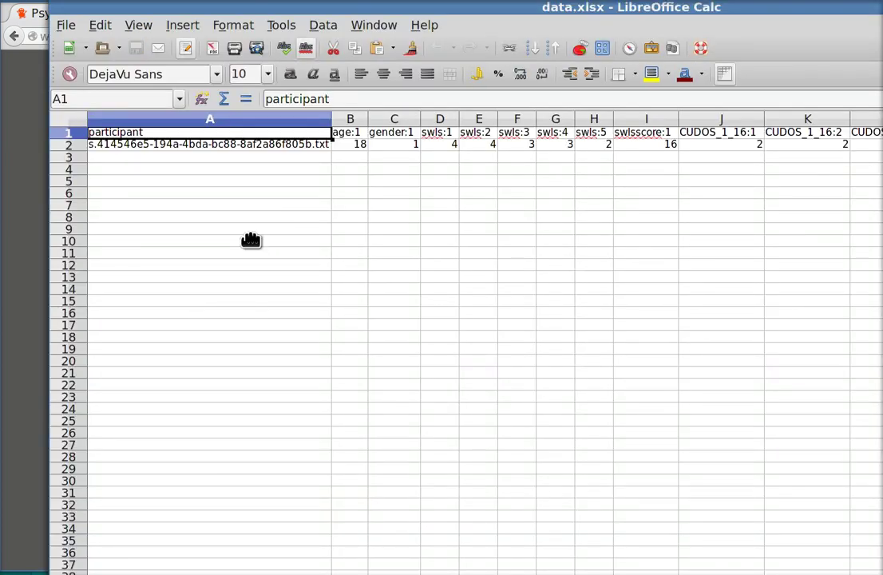
left_click_drag(252, 238, 254, 299)
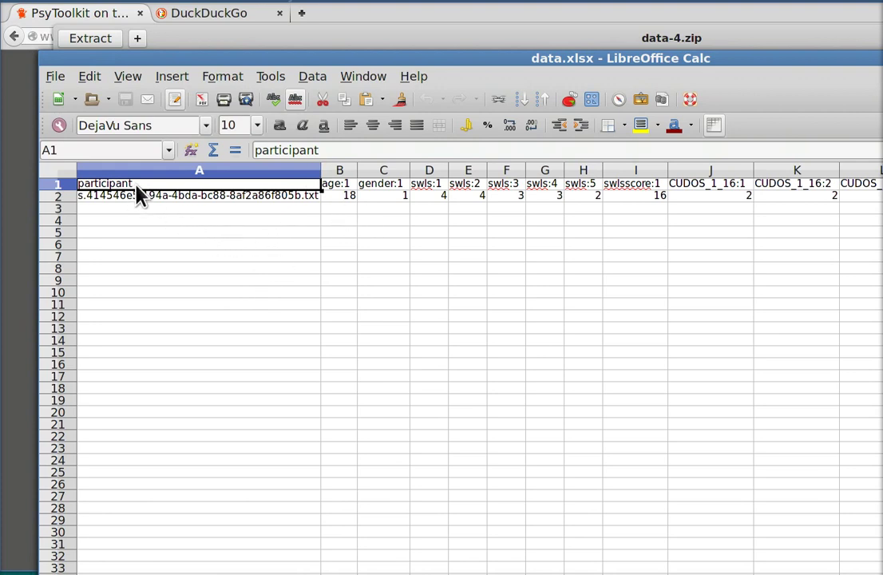
left_click(156, 201)
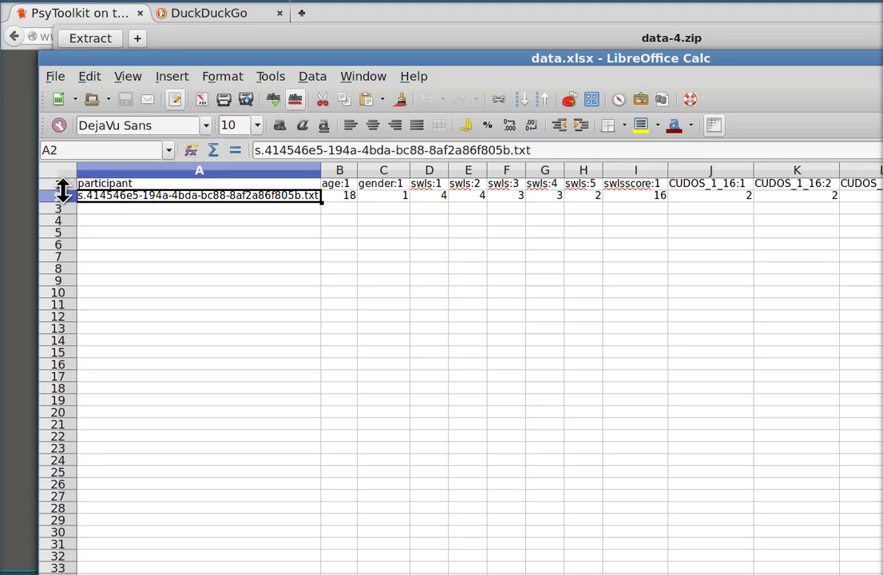
left_click(61, 196)
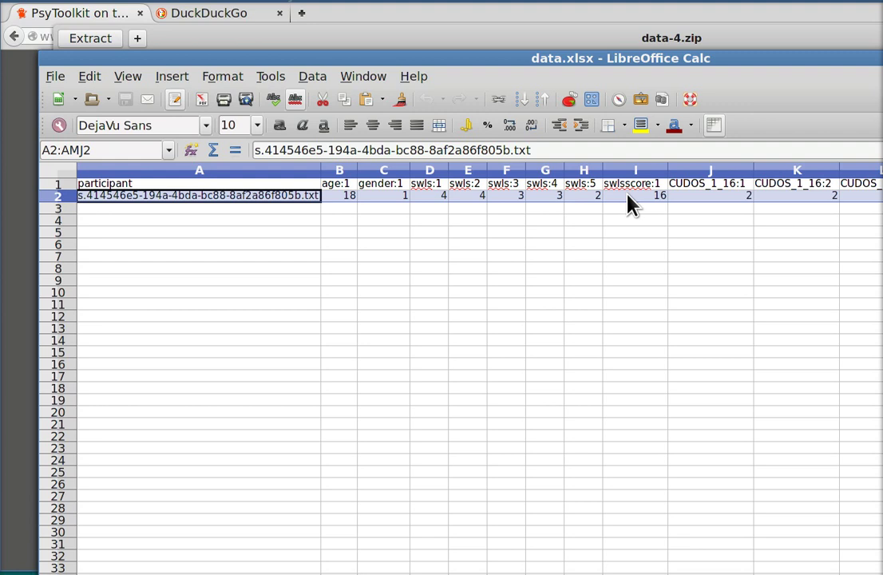
Exit LibreOffice and close the downloaded data archive to return to the survey page
left_click(58, 78)
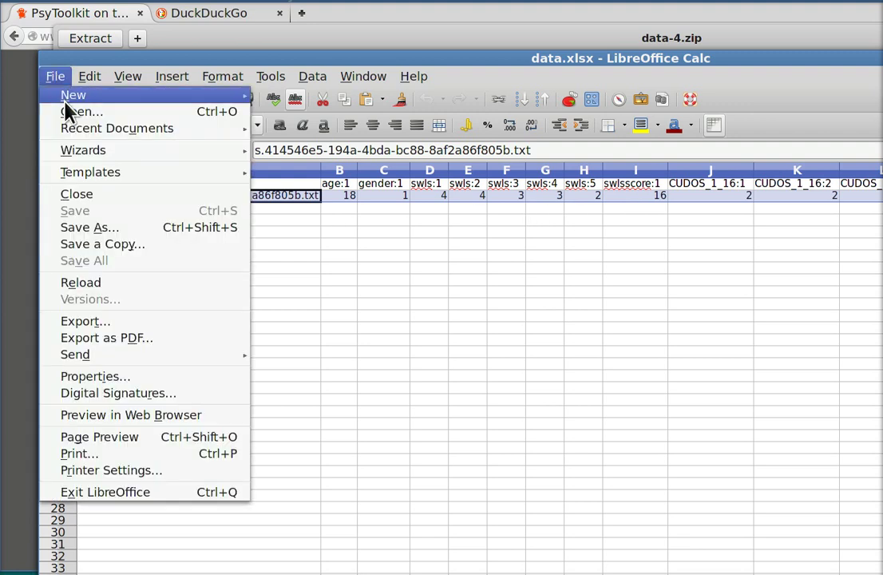
left_click(149, 492)
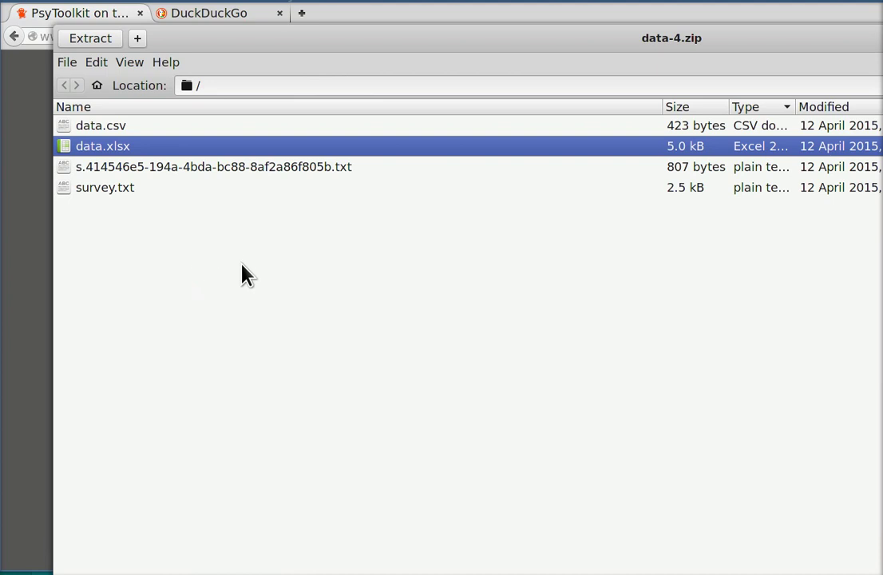
left_click(67, 64)
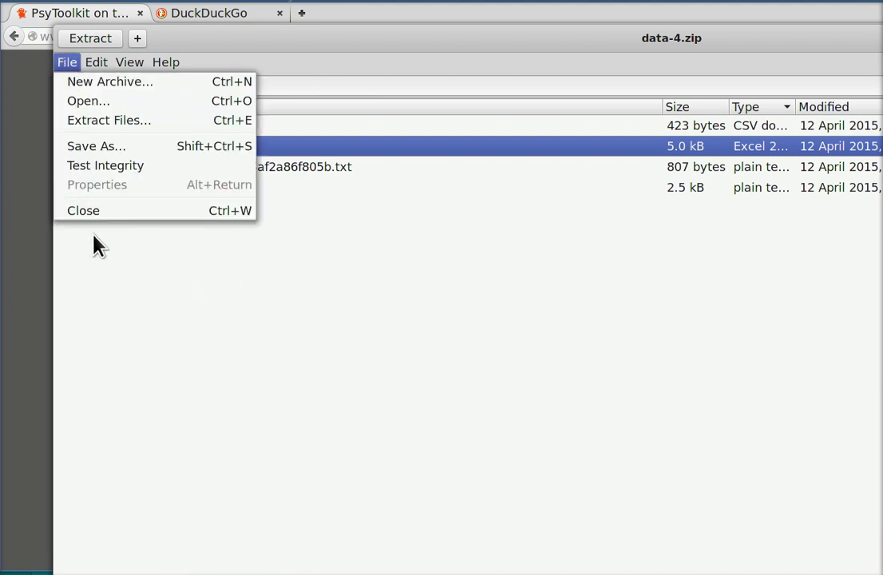
left_click(89, 210)
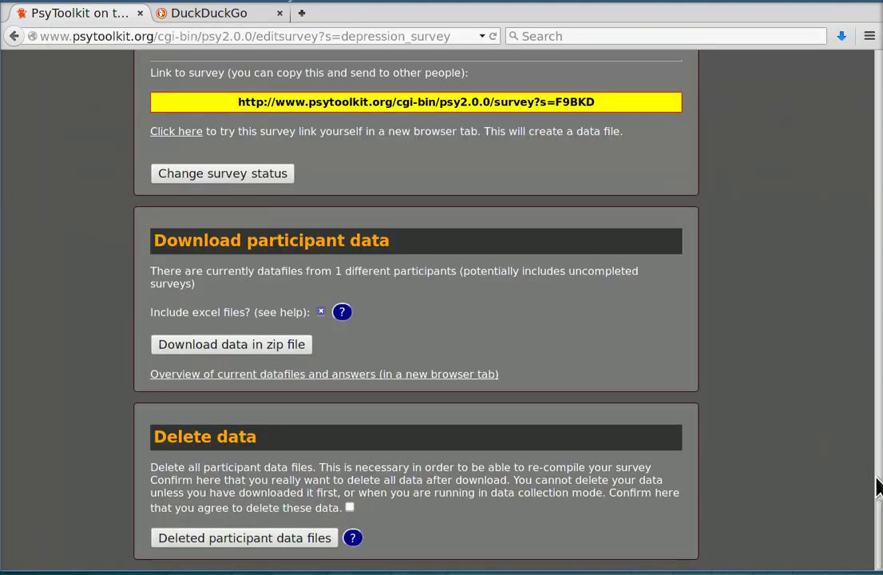
Highlight the "Real data collection going on" mode label in the survey status section
scroll(789, 430, "up", 10)
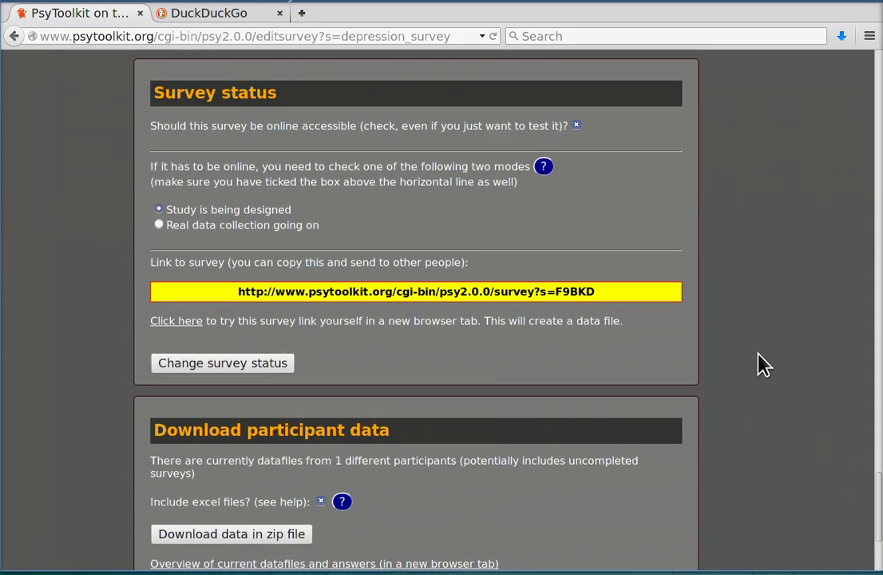
scroll(750, 361, "down", 3)
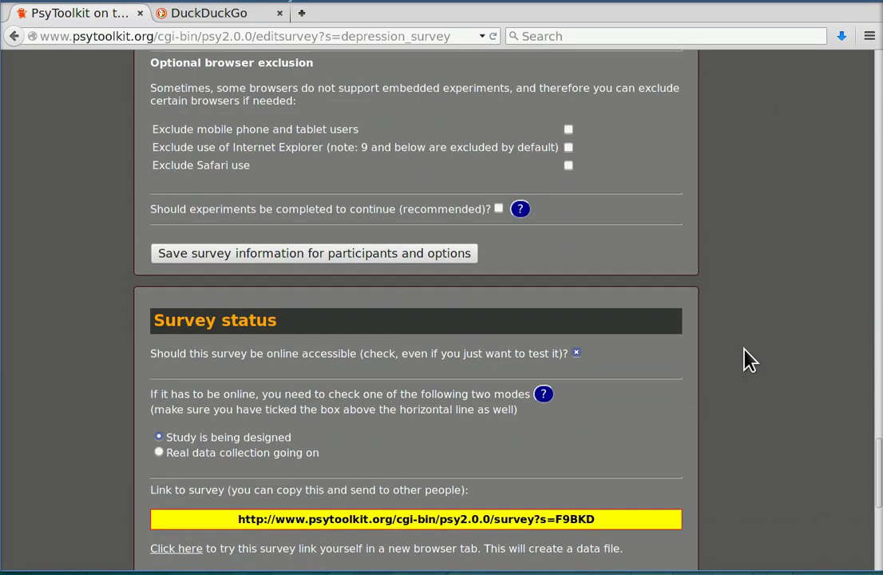
scroll(430, 467, "down", 3)
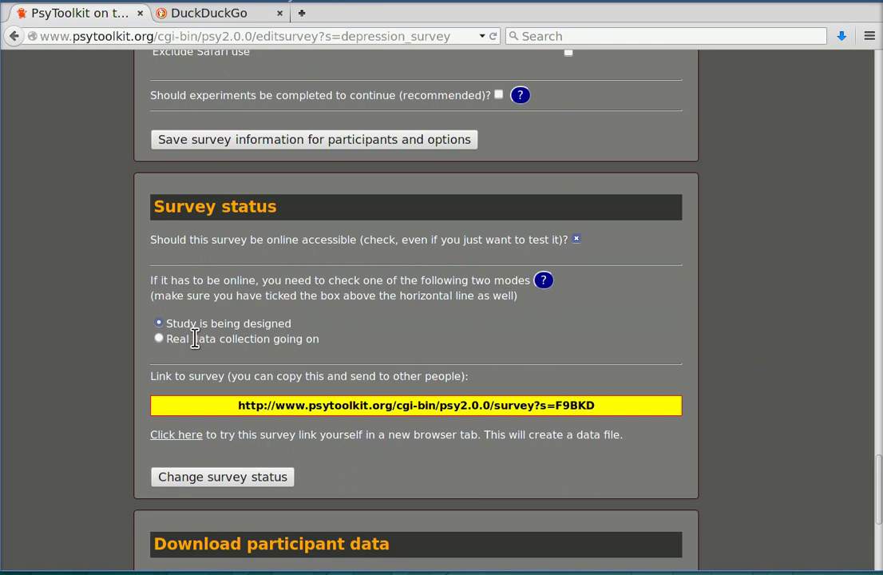
left_click_drag(173, 341, 358, 354)
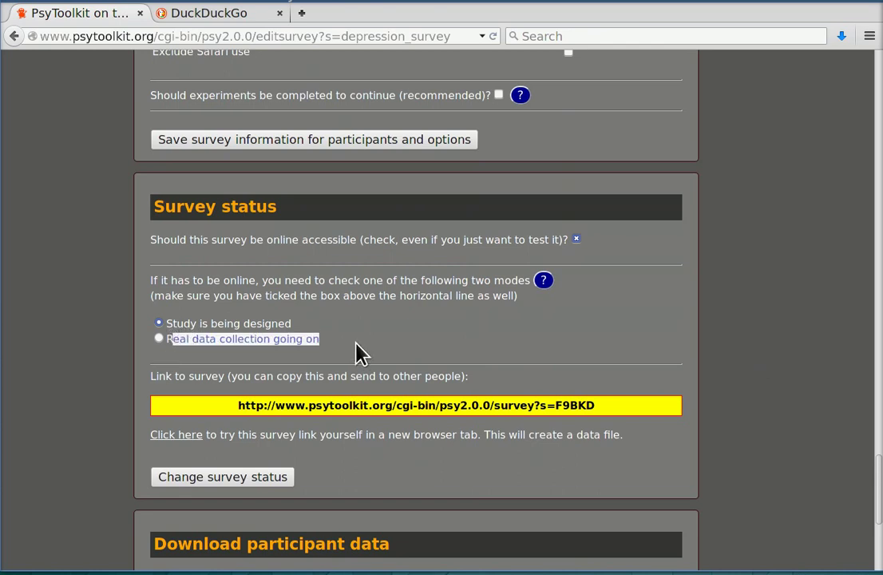